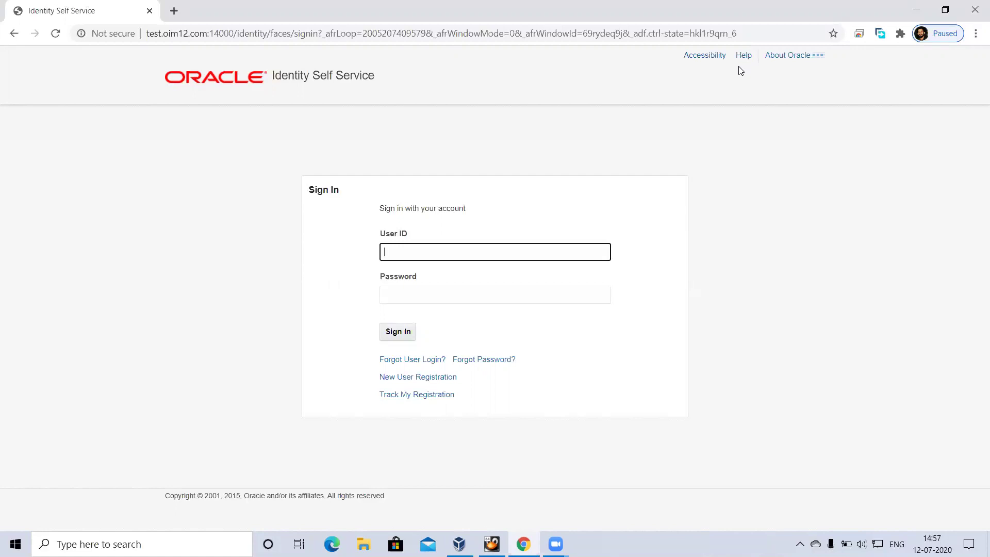
# Step: Sign in with the administrator user ID and password
pyautogui.write('xelsysadm')
pyautogui.press('Tab')
pyautogui.write('Welco')
pyautogui.write('••••')
pyautogui.press('Return')
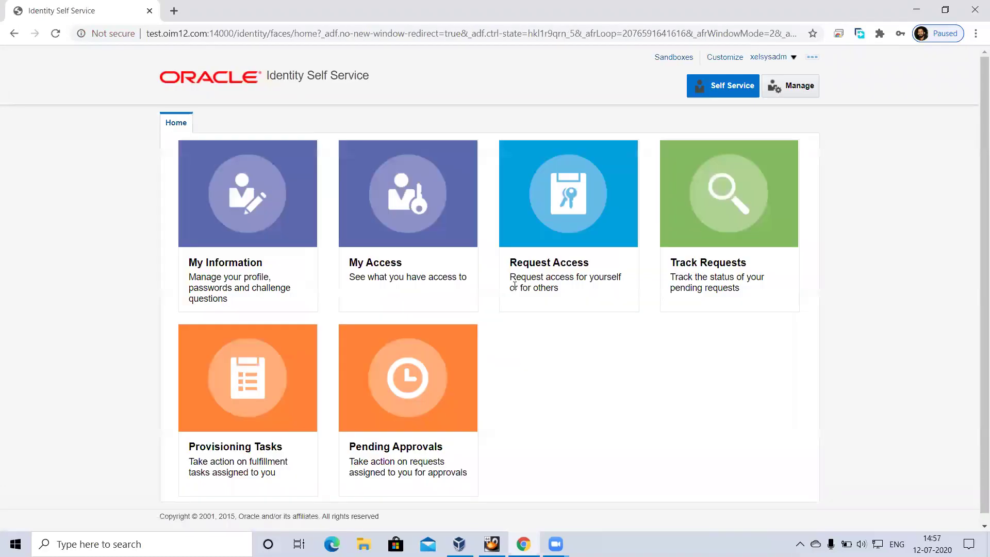
# Step: From Manage, open the Organizations list and start creating a new organization
pyautogui.click(777, 97)
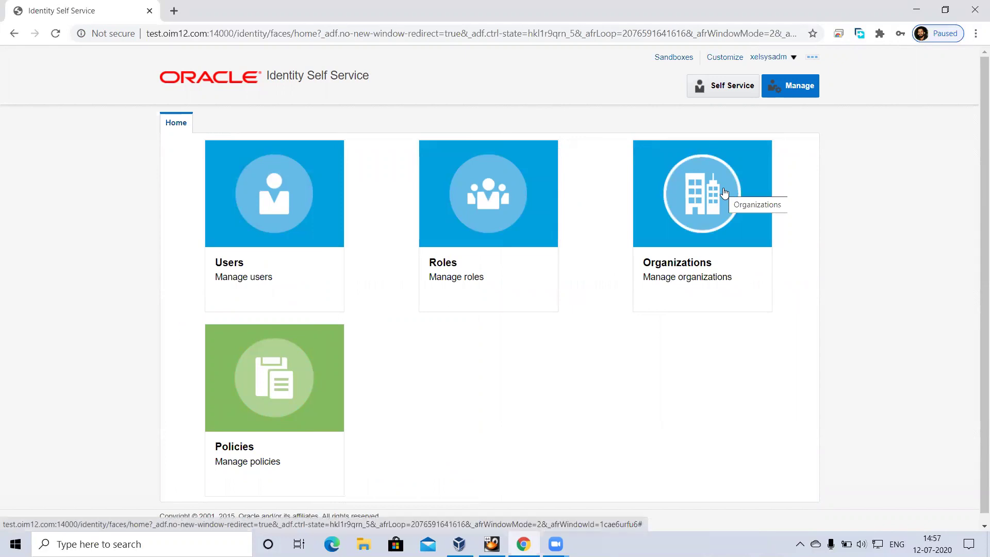
pyautogui.click(699, 211)
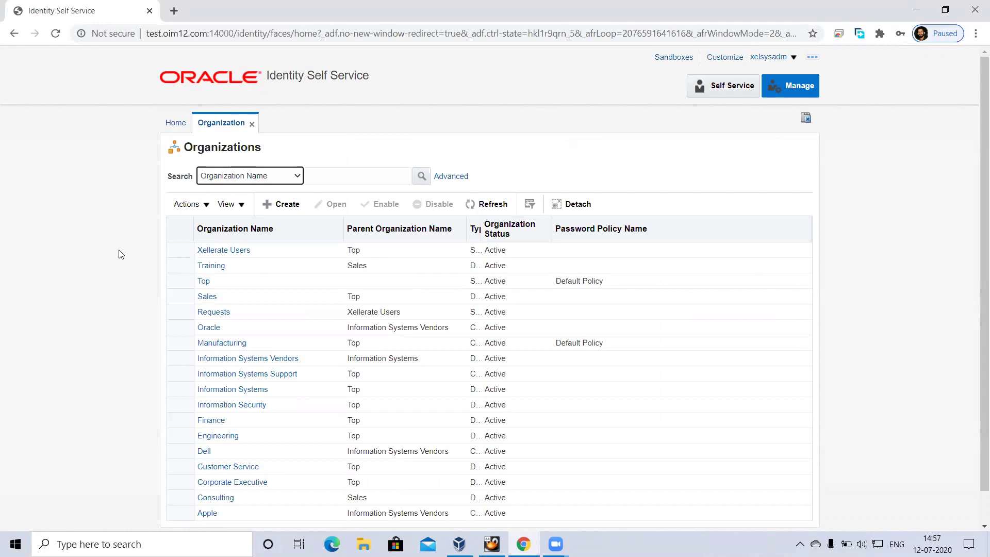
pyautogui.click(284, 210)
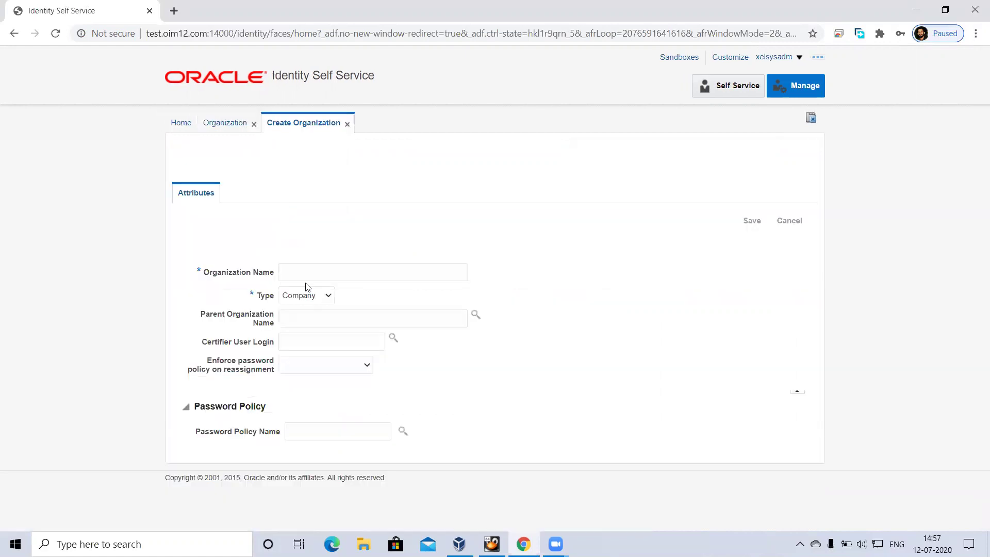
# Step: Name the organization Sales, set Enforce password policy on reassignment to Yes, and look up a password policy
pyautogui.click(325, 268)
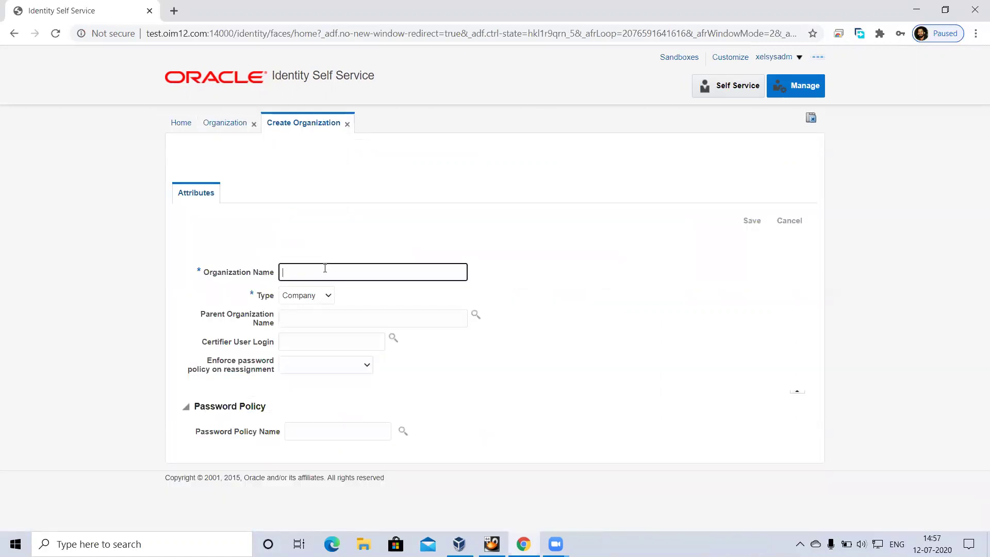
pyautogui.write('Sales')
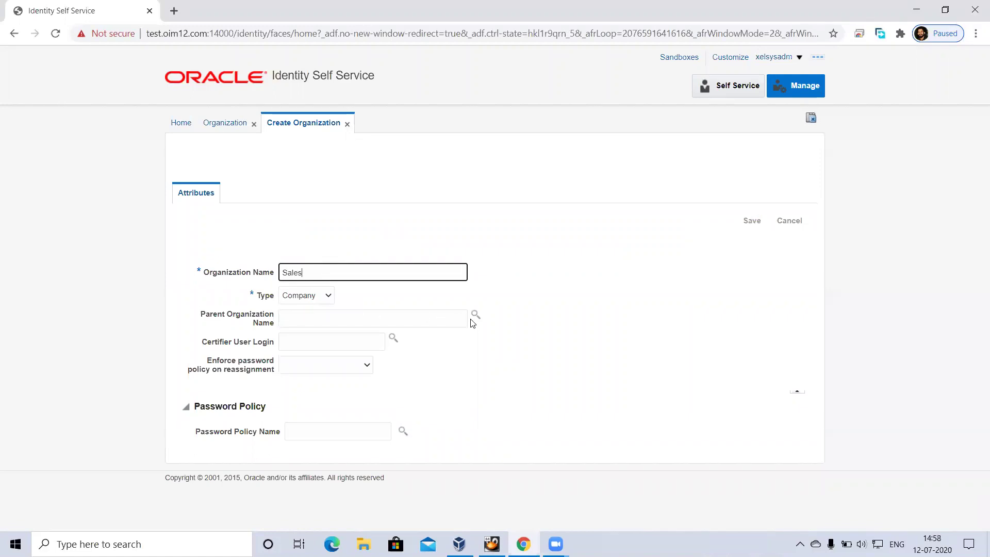
pyautogui.click(366, 367)
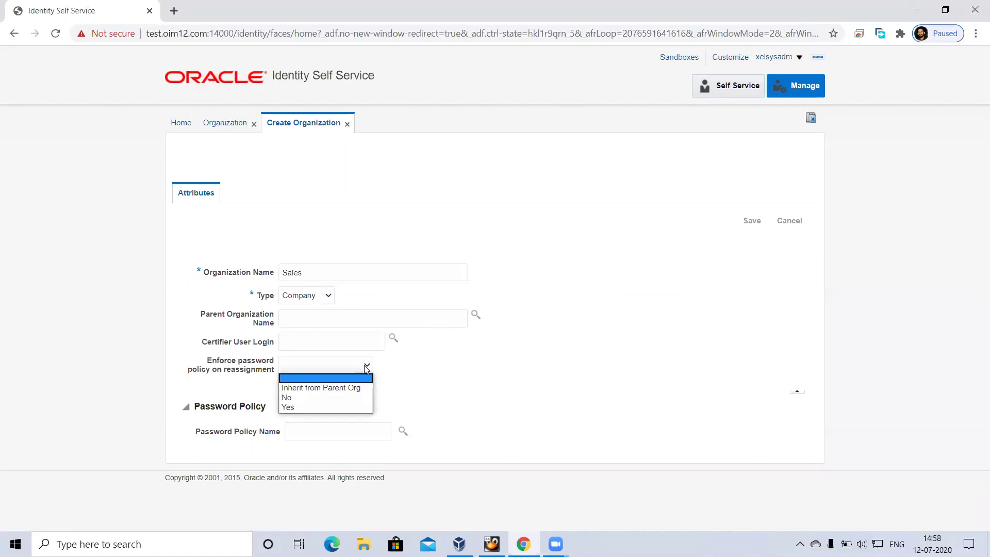
pyautogui.click(292, 407)
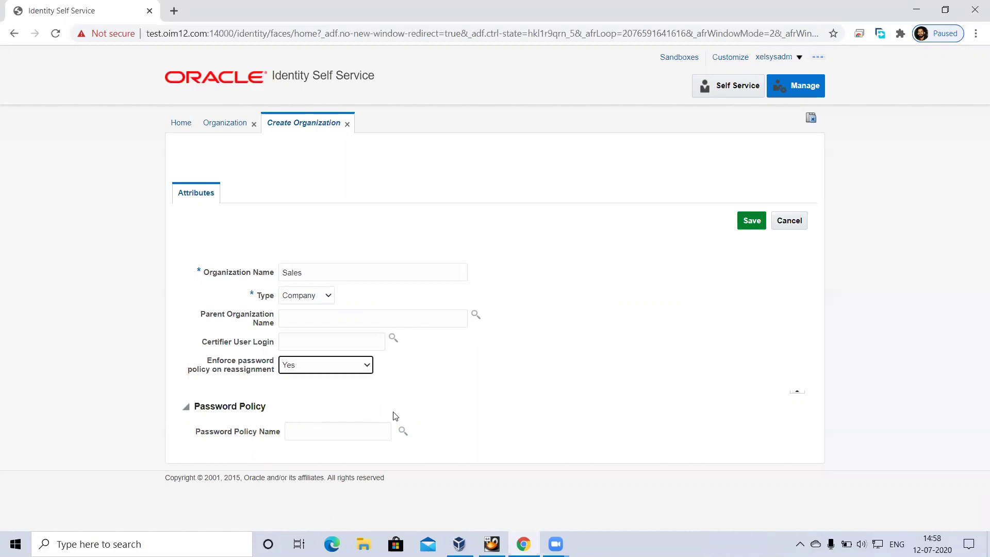
pyautogui.click(401, 432)
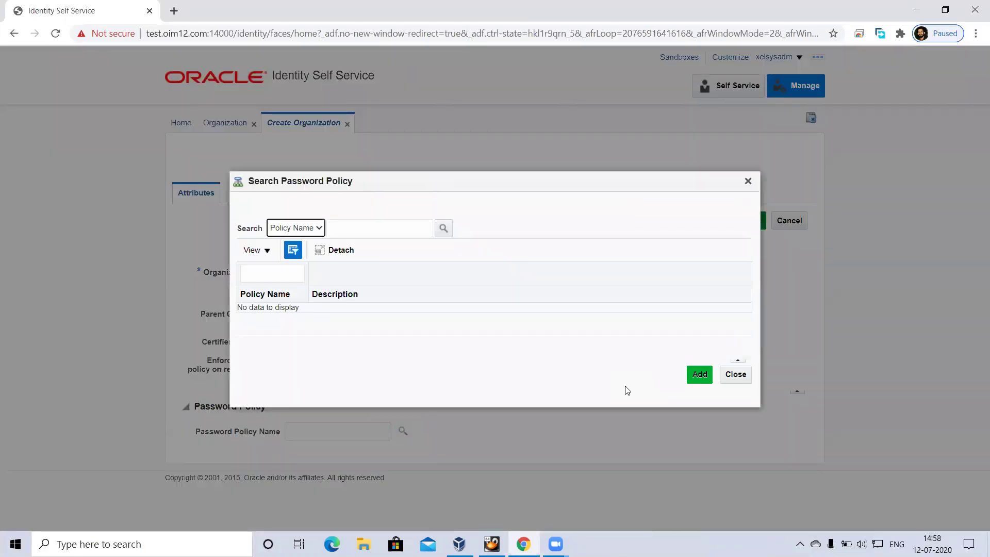
# Step: Search the password policies and add Default Policy to the organization
pyautogui.click(444, 228)
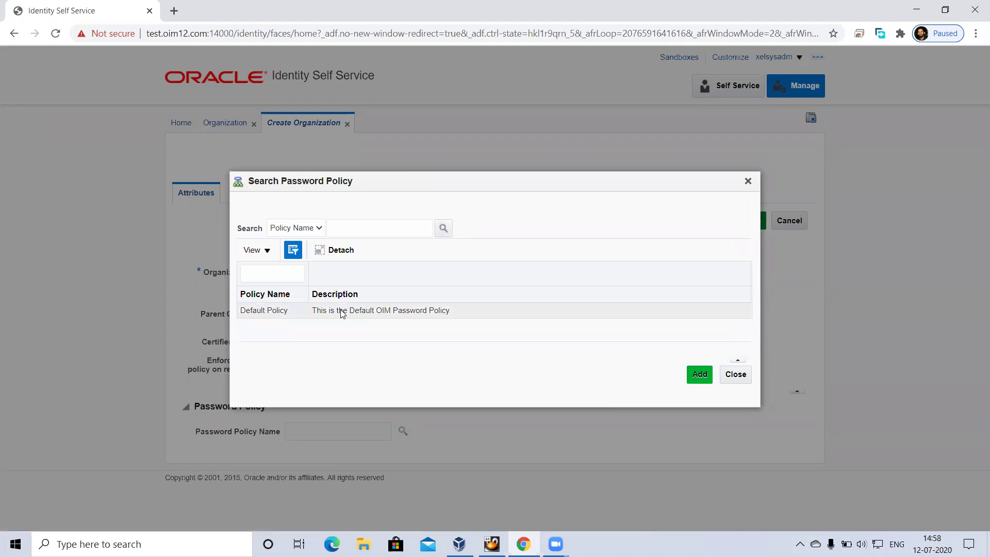
pyautogui.click(343, 311)
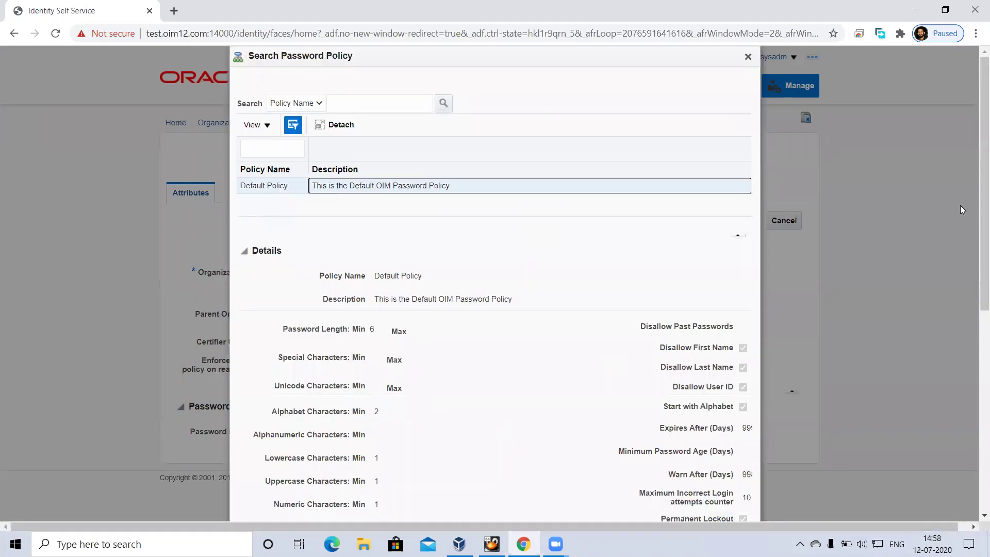
pyautogui.scroll(-5, 974, 318)
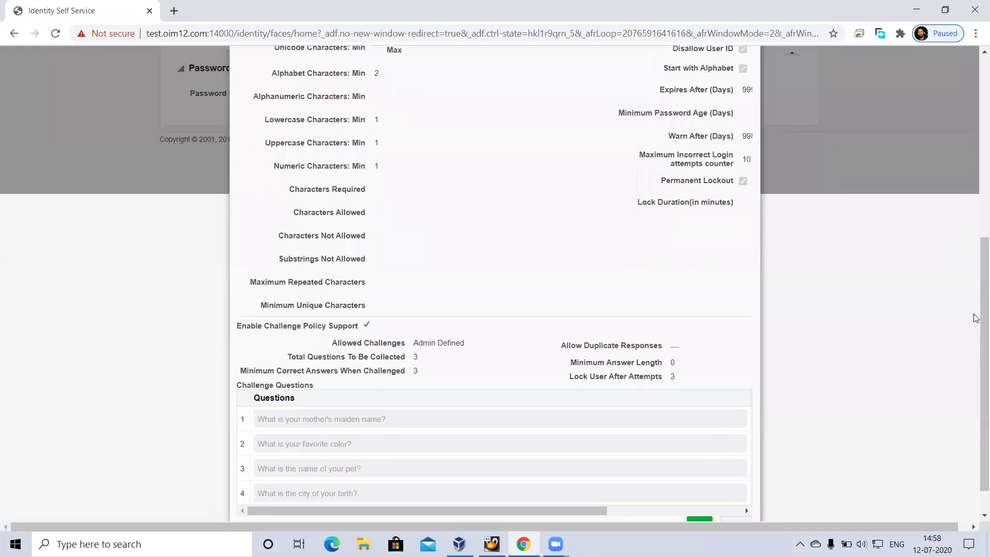
pyautogui.scroll(-1, 974, 318)
pyautogui.click(697, 490)
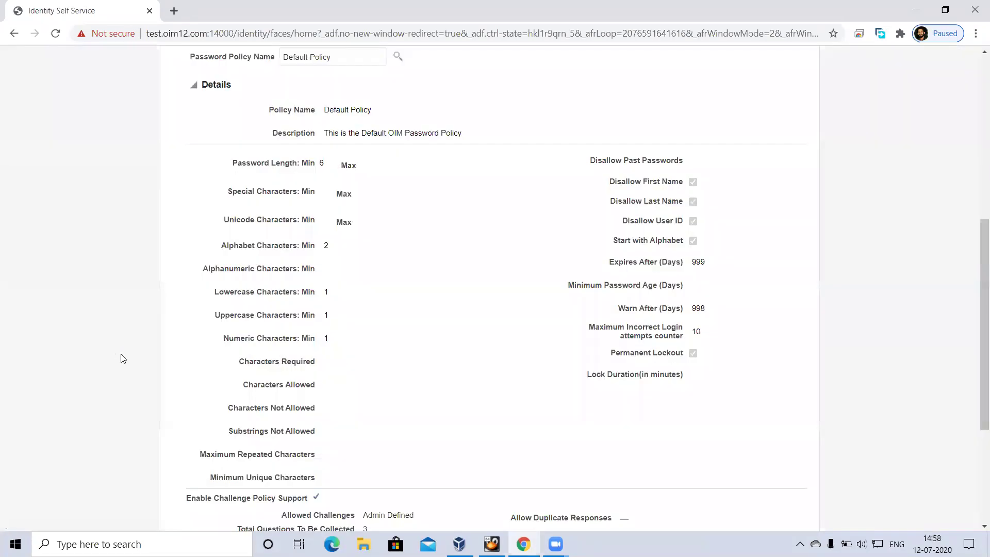
pyautogui.moveTo(974, 312); pyautogui.dragTo(976, 131)
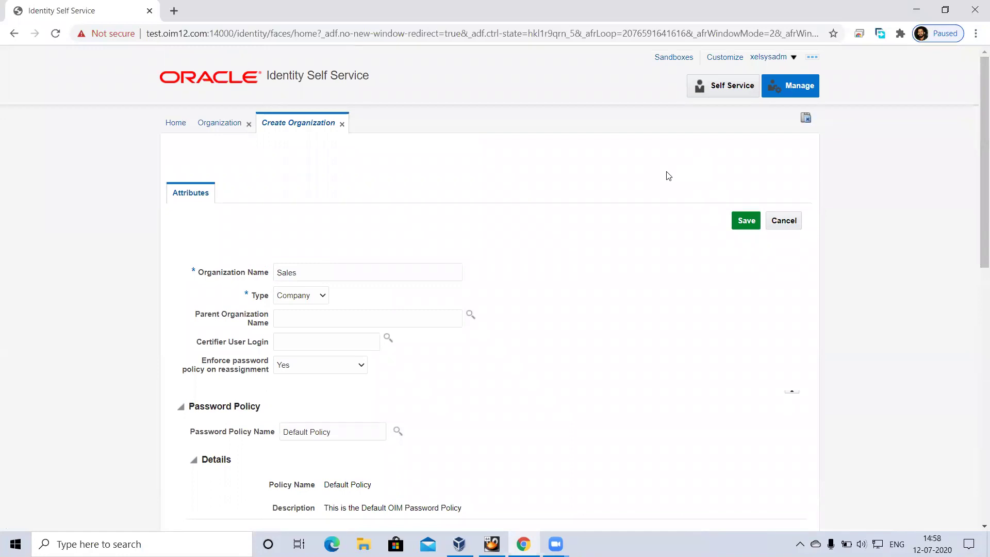
# Step: After the 'already exists' error for Sales, rename the organization Manufacturing1 and save again
pyautogui.click(744, 223)
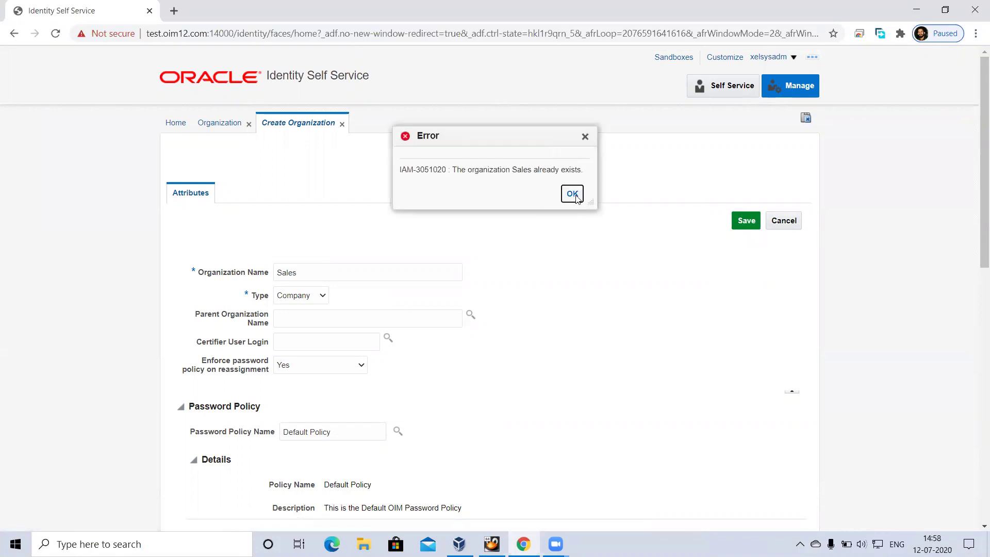
pyautogui.click(572, 194)
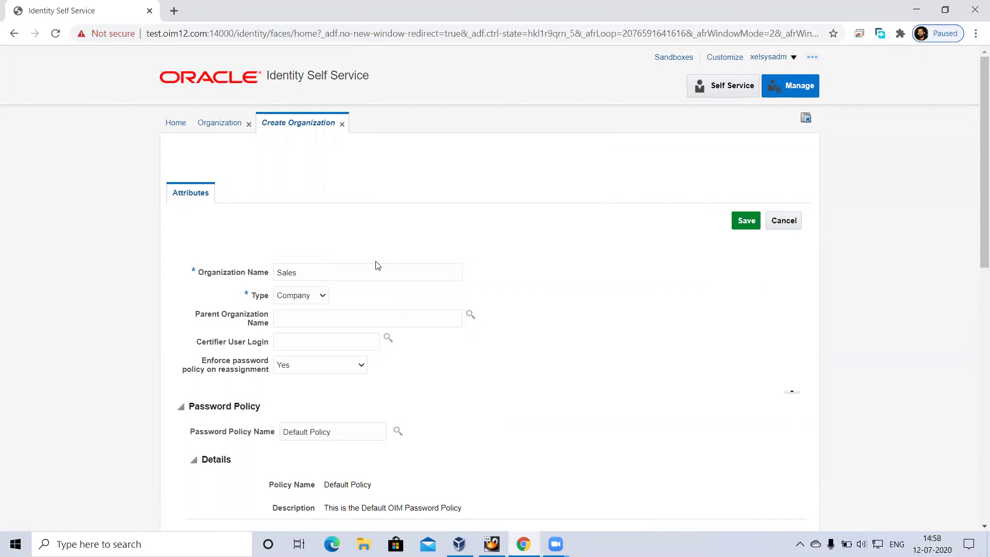
pyautogui.click(326, 276)
pyautogui.press('BackSpace')
pyautogui.press('BackSpace')
pyautogui.press('BackSpace')
pyautogui.press('BackSpace')
pyautogui.press('BackSpace')
pyautogui.write('Manu')
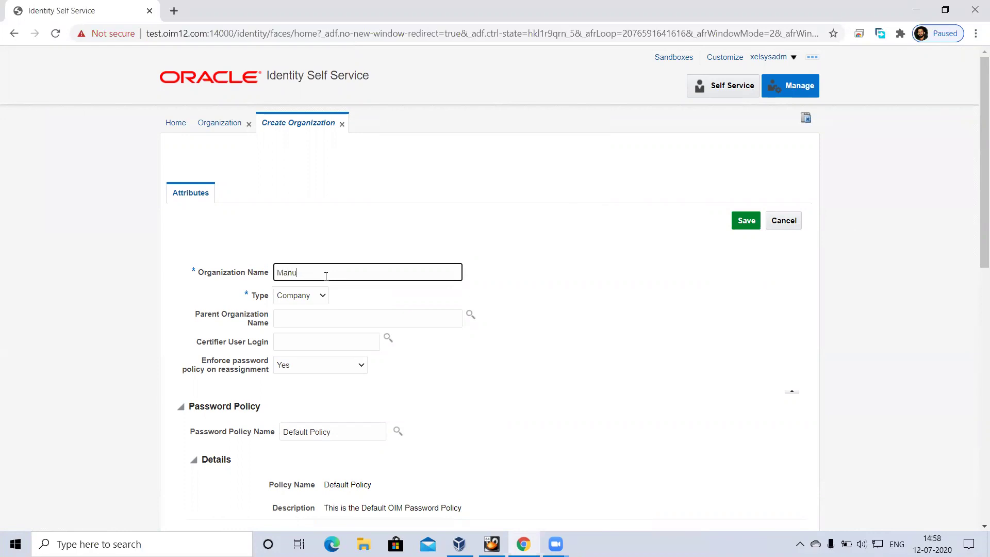
pyautogui.write('facturing1')
pyautogui.click(743, 222)
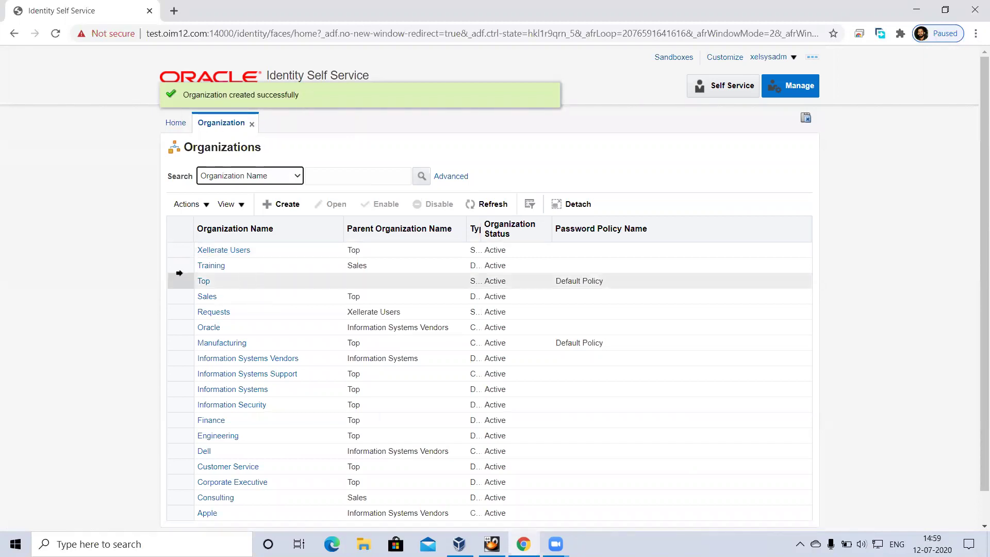
# Step: Open the Training organization and view its Attributes tab
pyautogui.click(209, 270)
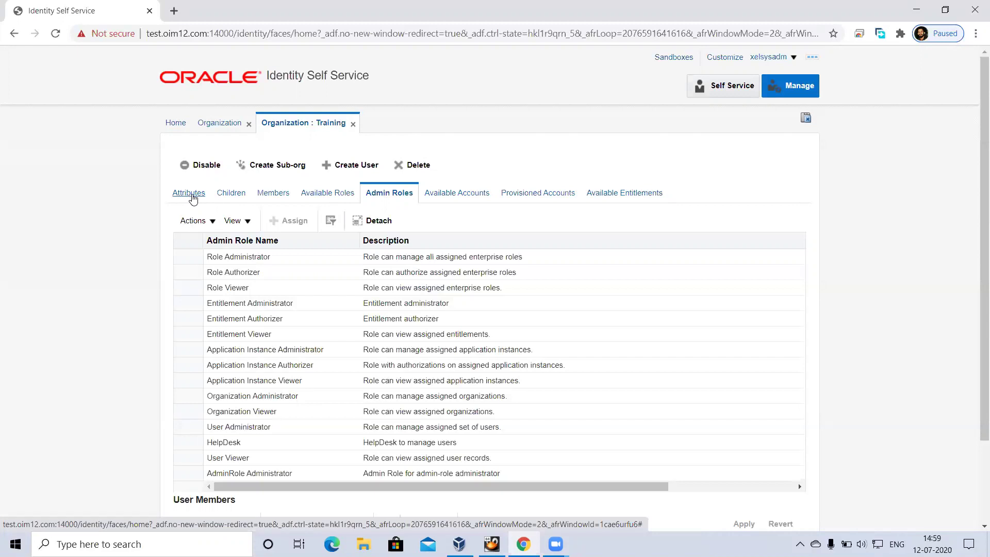
pyautogui.click(192, 198)
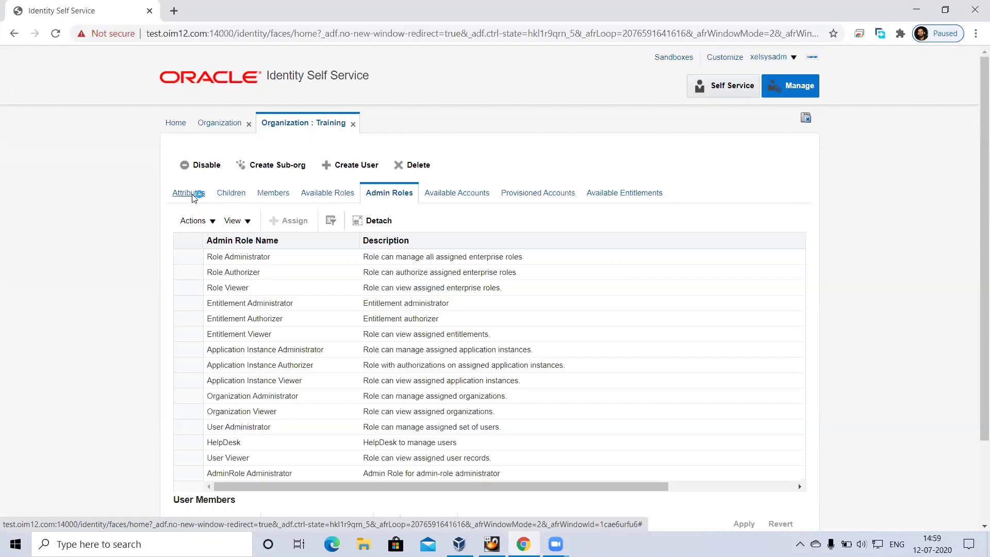